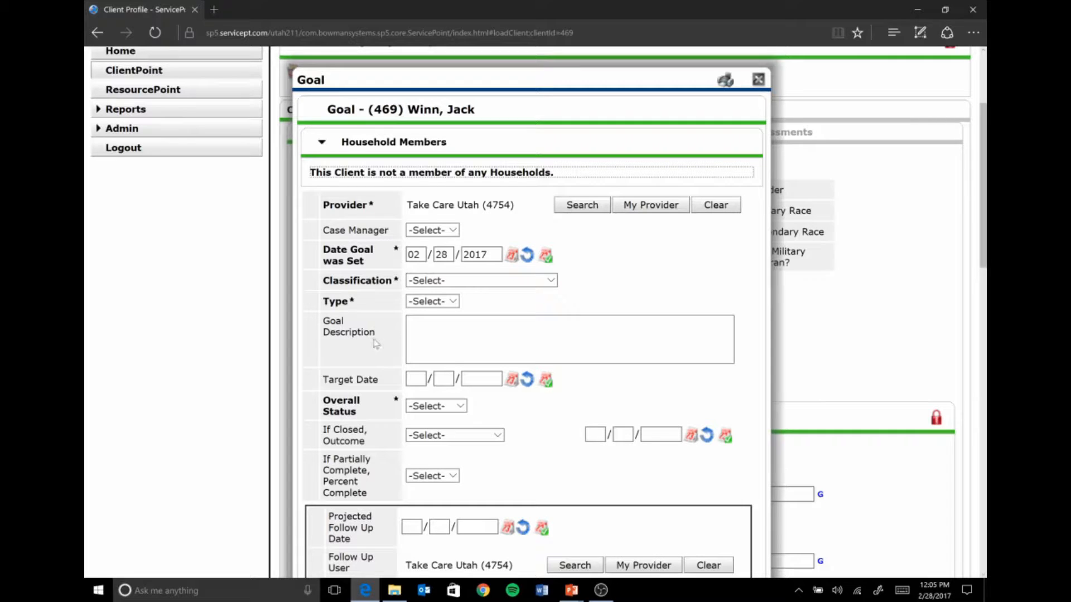
- Classify the new goal as Coverage to Care Follow-up and set its type to Coverage to Care
scroll(454, 341, down, 2)
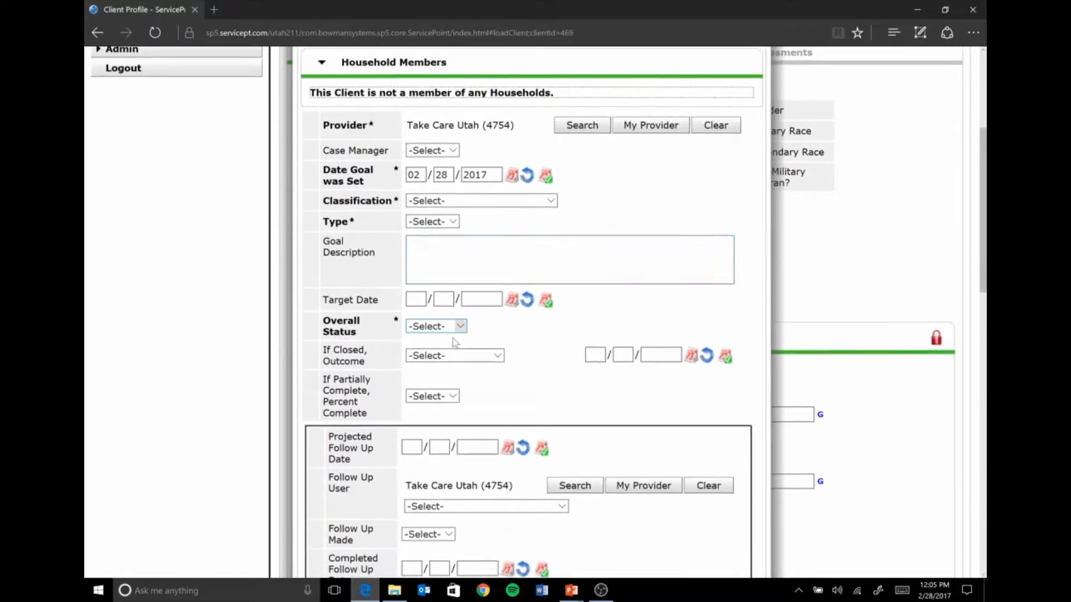
scroll(455, 342, up, 2)
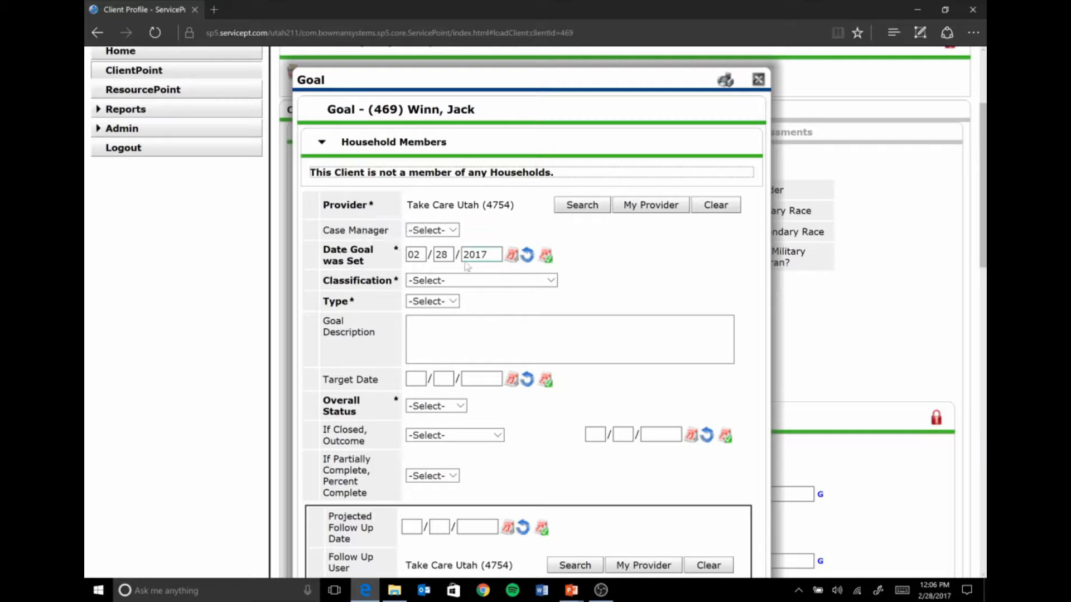
click(434, 281)
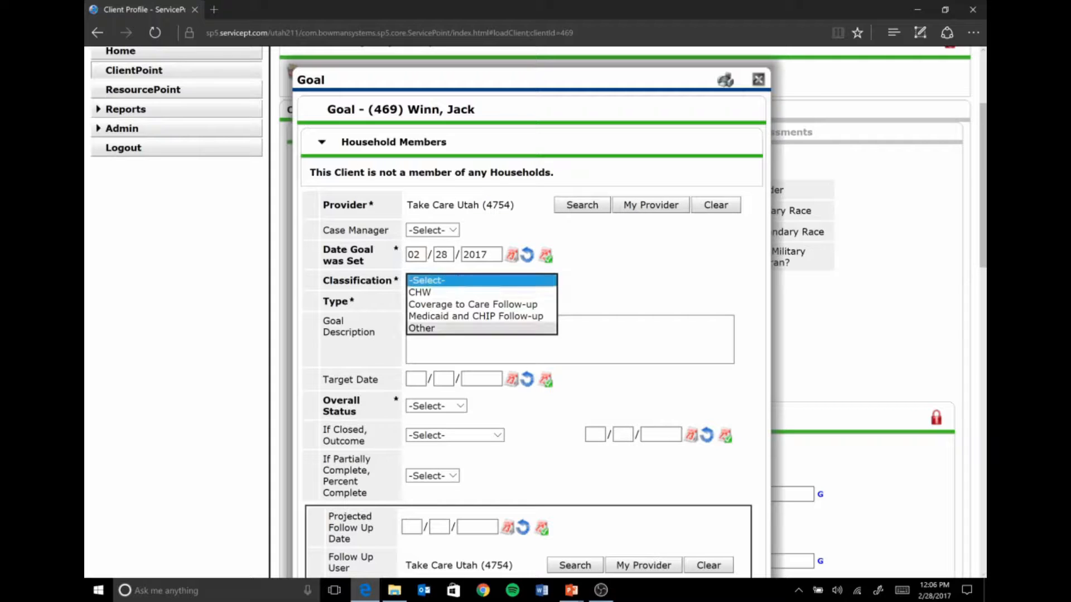
click(505, 306)
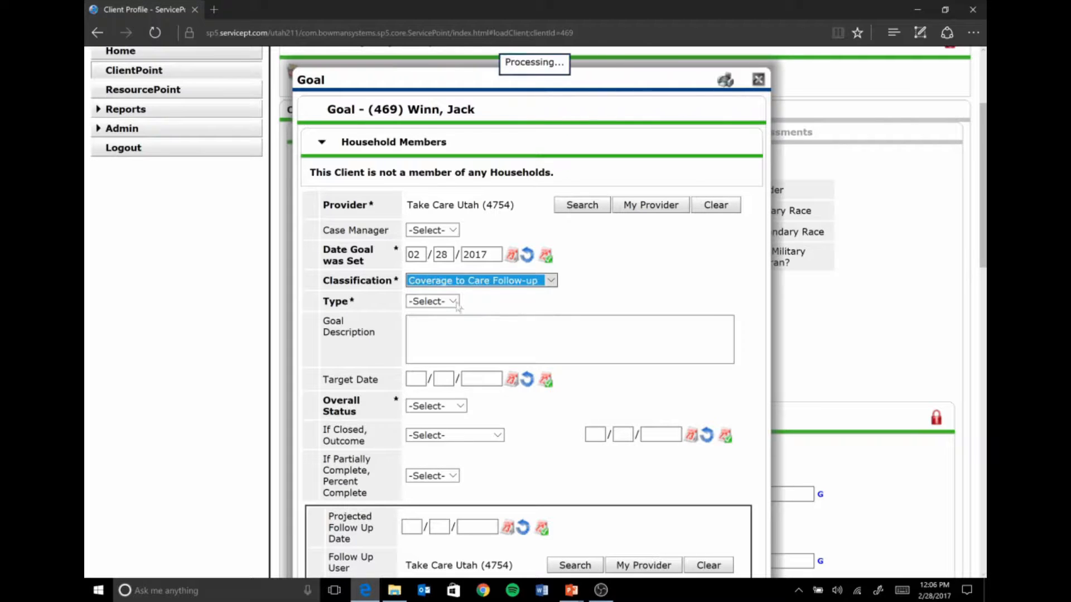
click(431, 302)
click(438, 314)
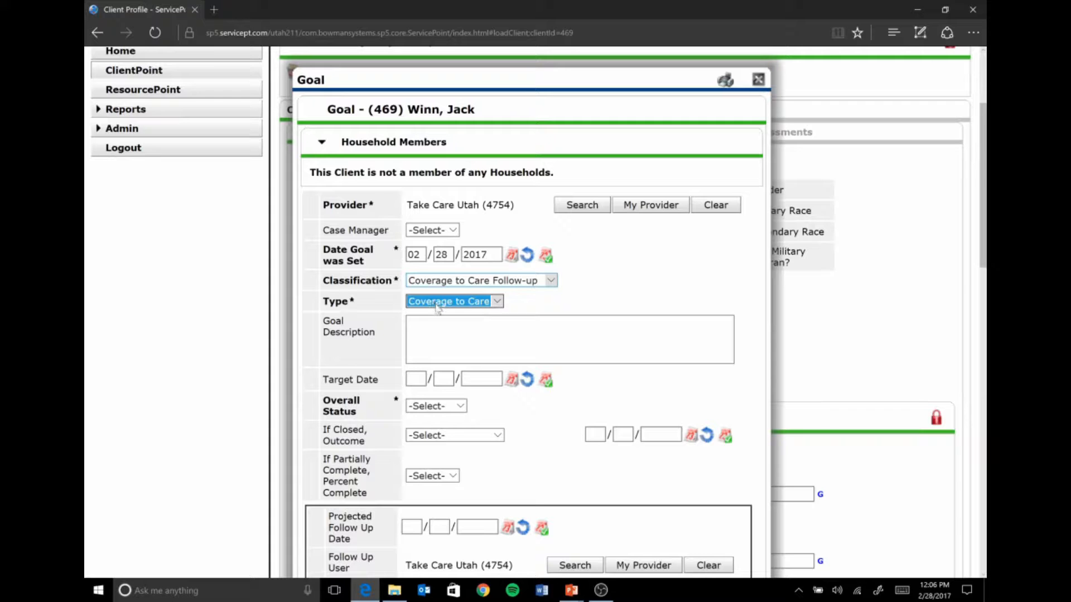
click(438, 322)
- Set the goal's overall status to Identified
scroll(438, 321, down, 3)
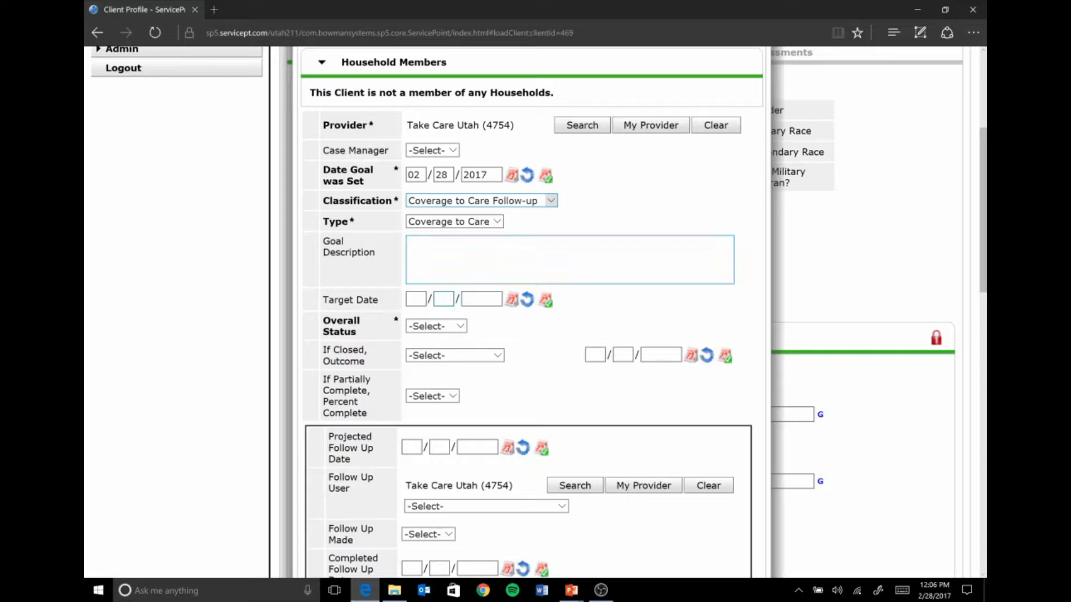
scroll(508, 221, down, 2)
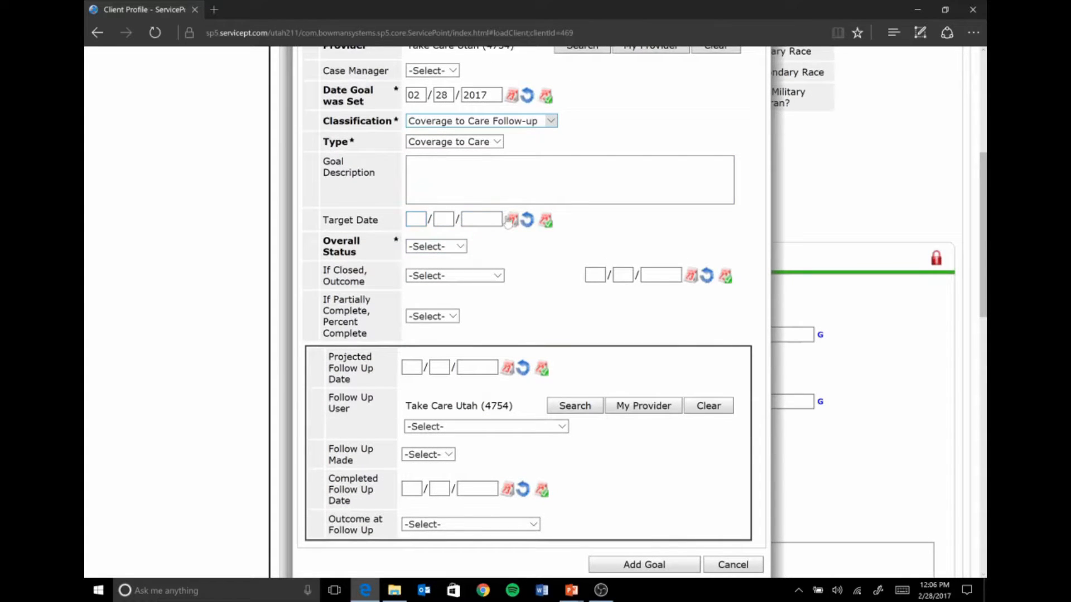
click(453, 247)
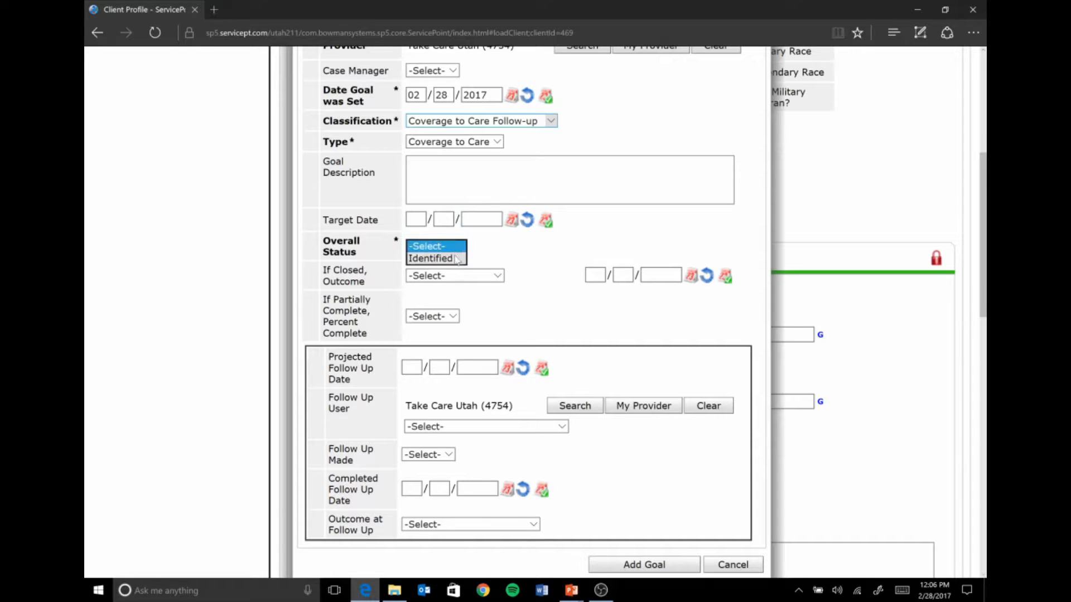
click(456, 259)
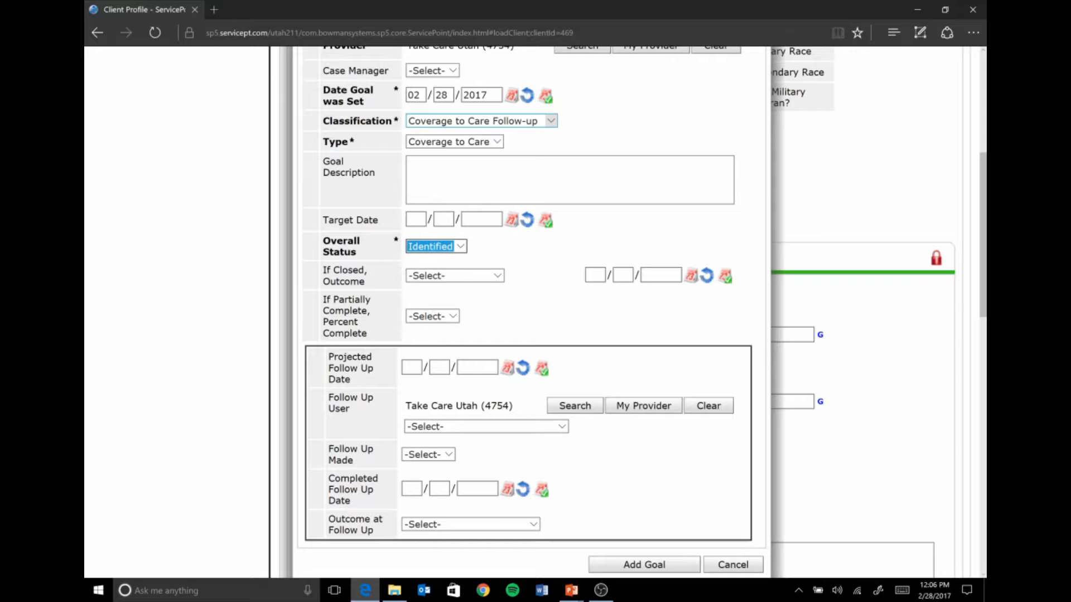
- Set the goal's projected follow-up date to 03/15/2017
scroll(346, 273, down, 3)
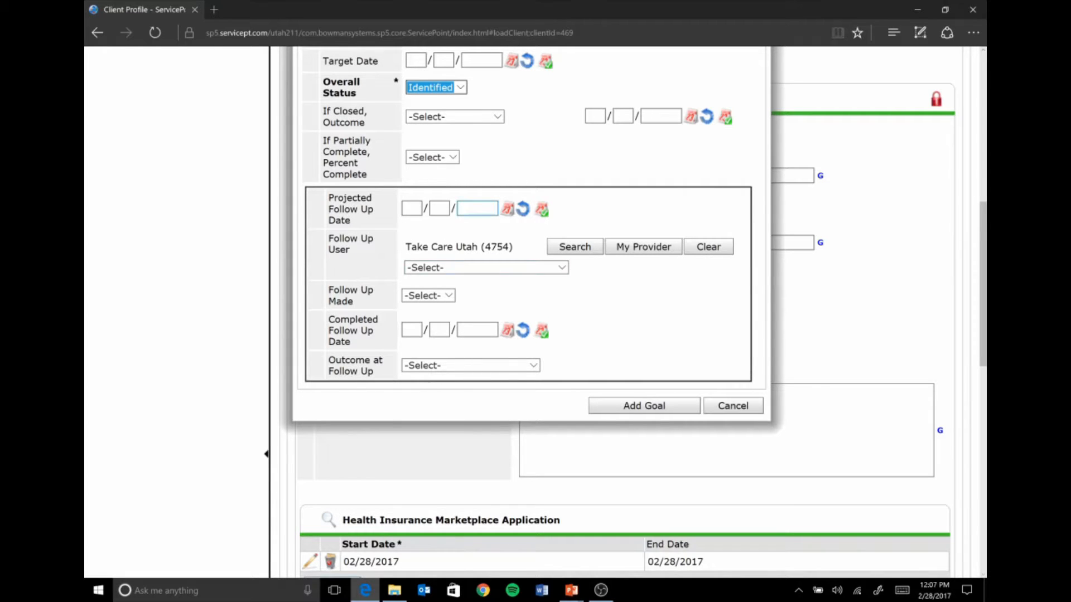
click(527, 210)
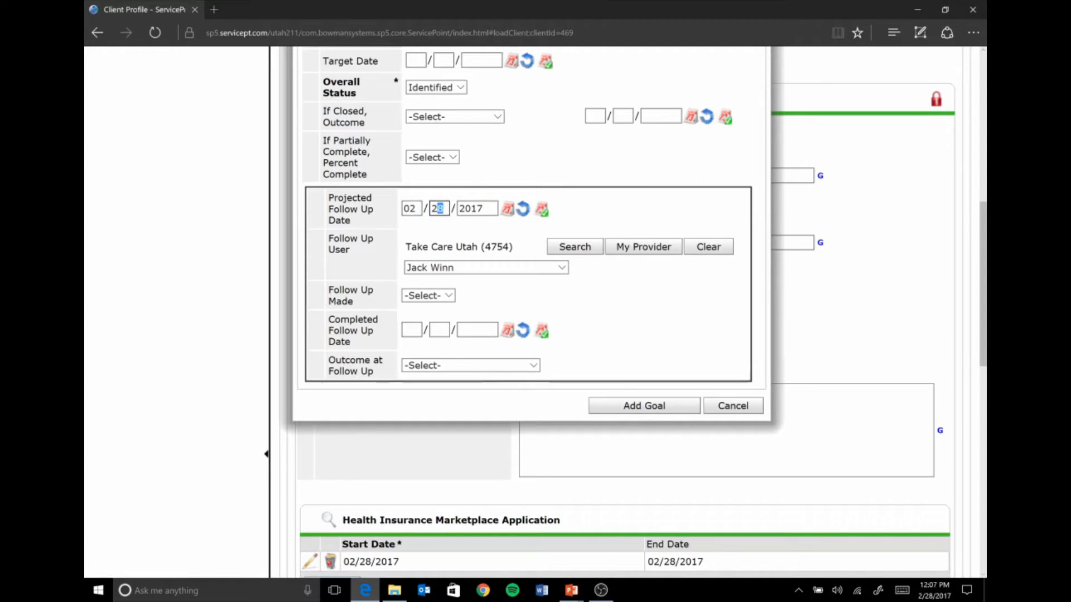
key(shift+Tab)
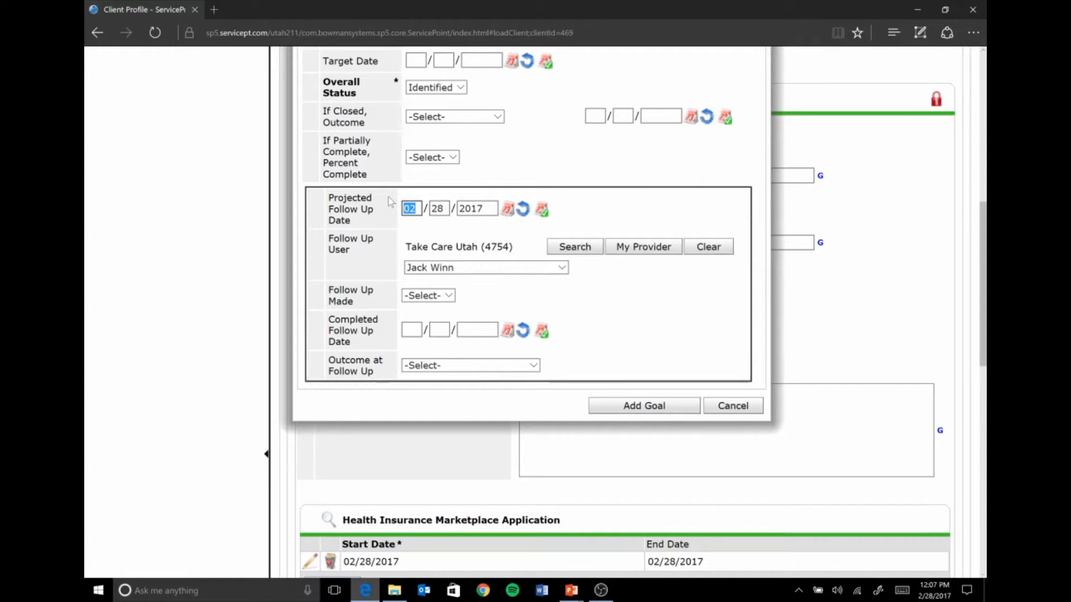
text(1)
text(03)
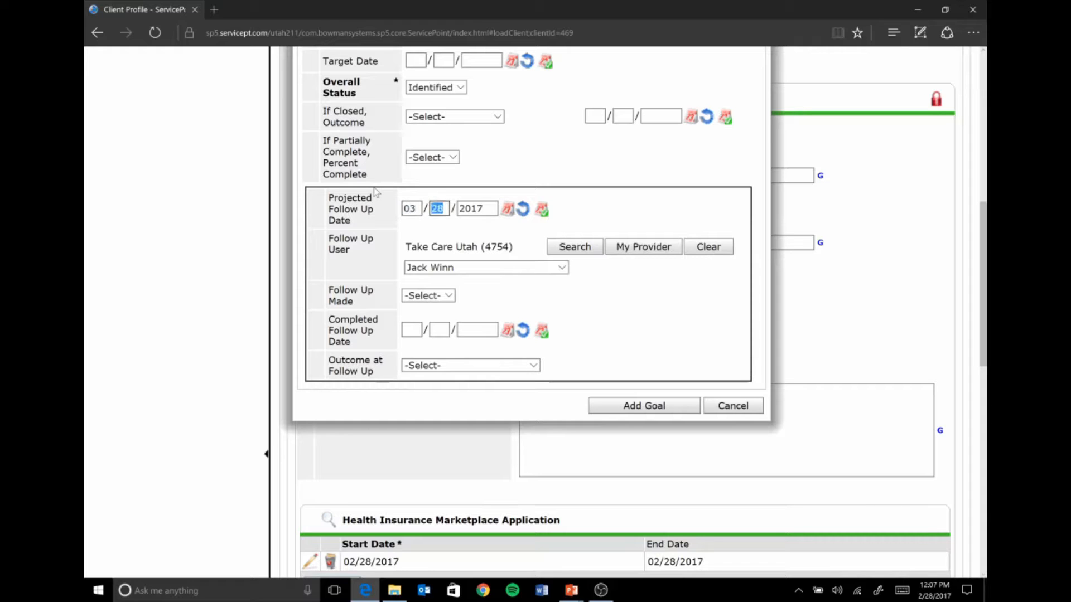
text(15)
click(449, 224)
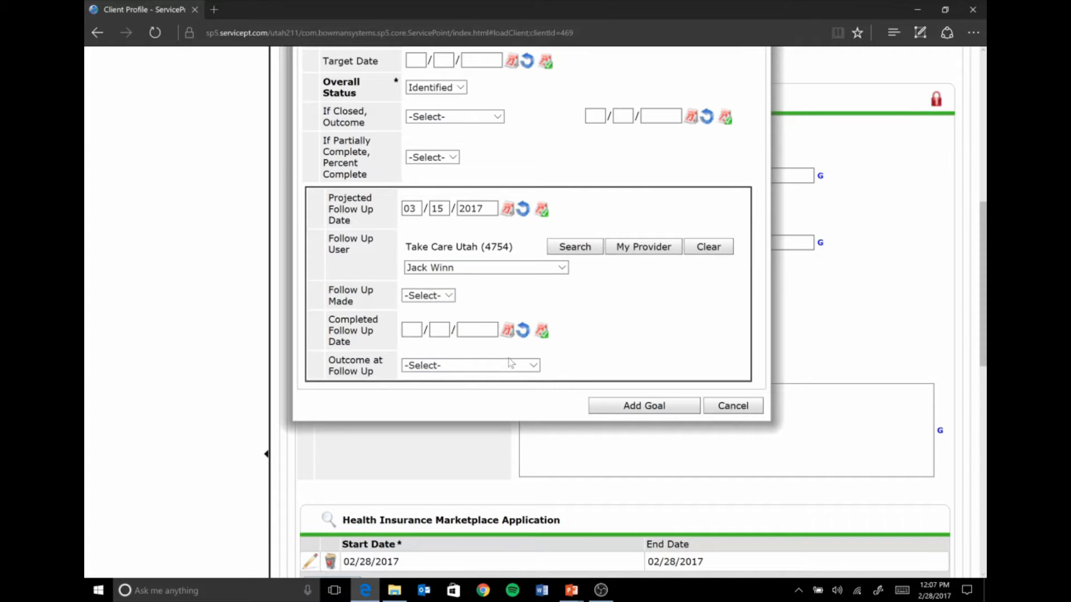
- Review the goal's set date, classification, type, overall status and follow-up details before adding it
scroll(628, 397, up, 6)
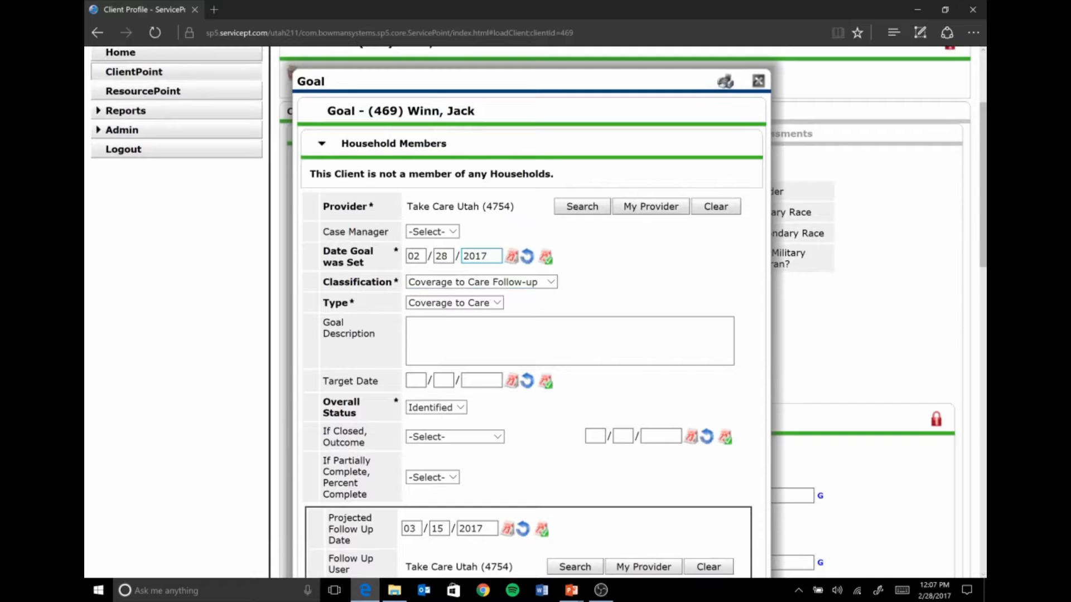
scroll(419, 285, down, 1)
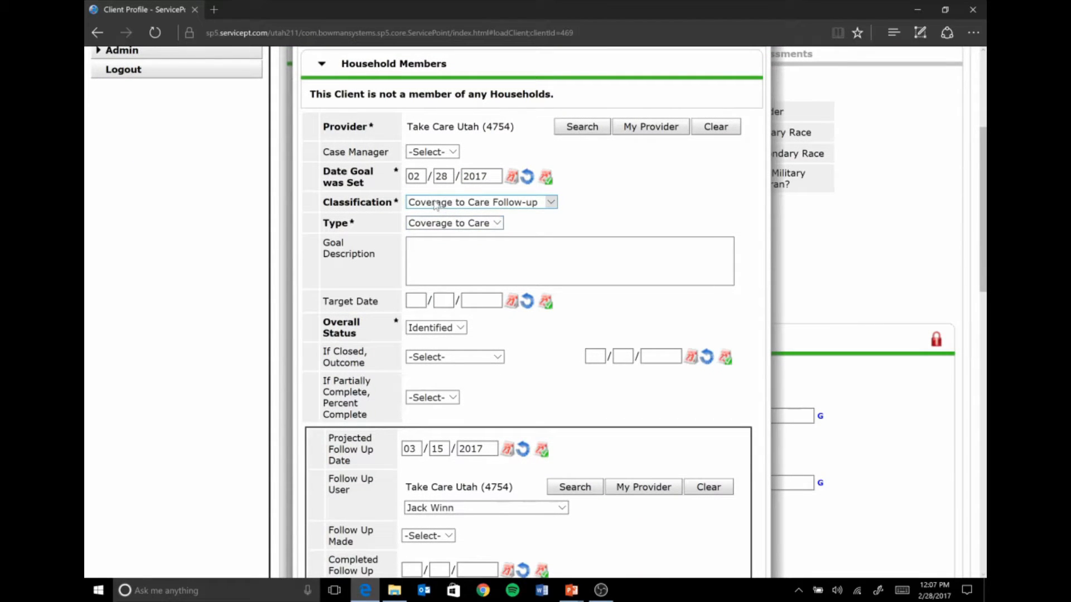
click(467, 224)
click(467, 223)
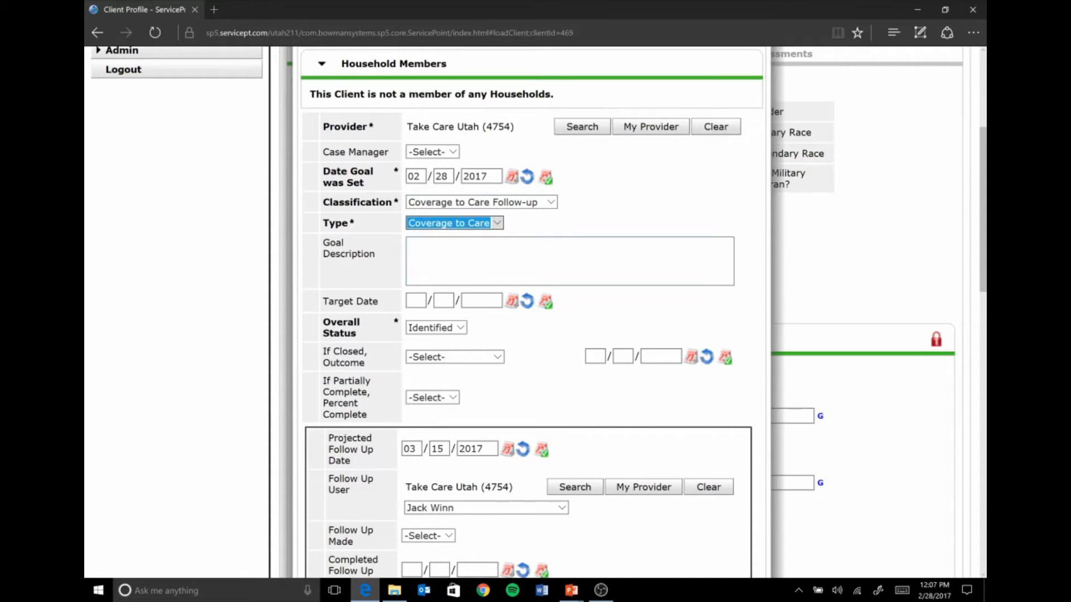
scroll(468, 270, down, 1)
click(444, 251)
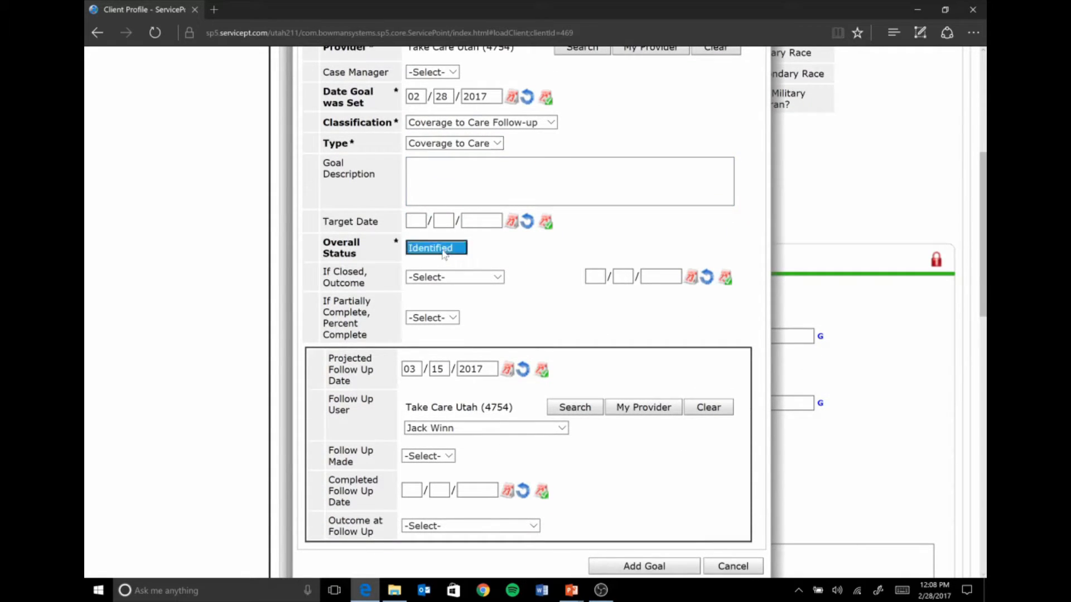
click(445, 248)
scroll(502, 266, down, 1)
scroll(516, 266, down, 1)
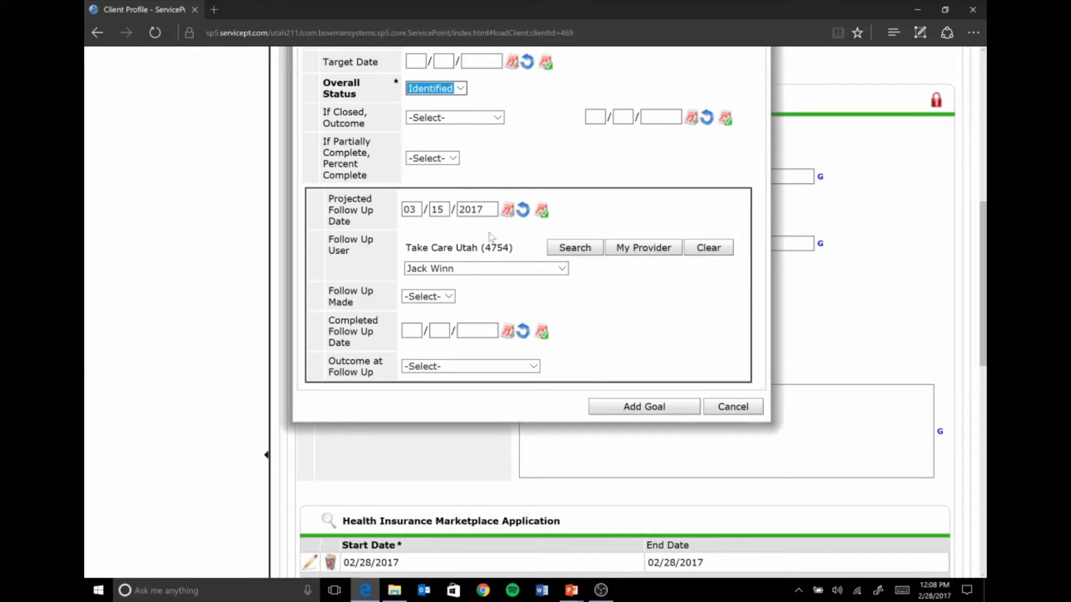
- Add the goal to the client's record, save it and exit the goal form
click(617, 410)
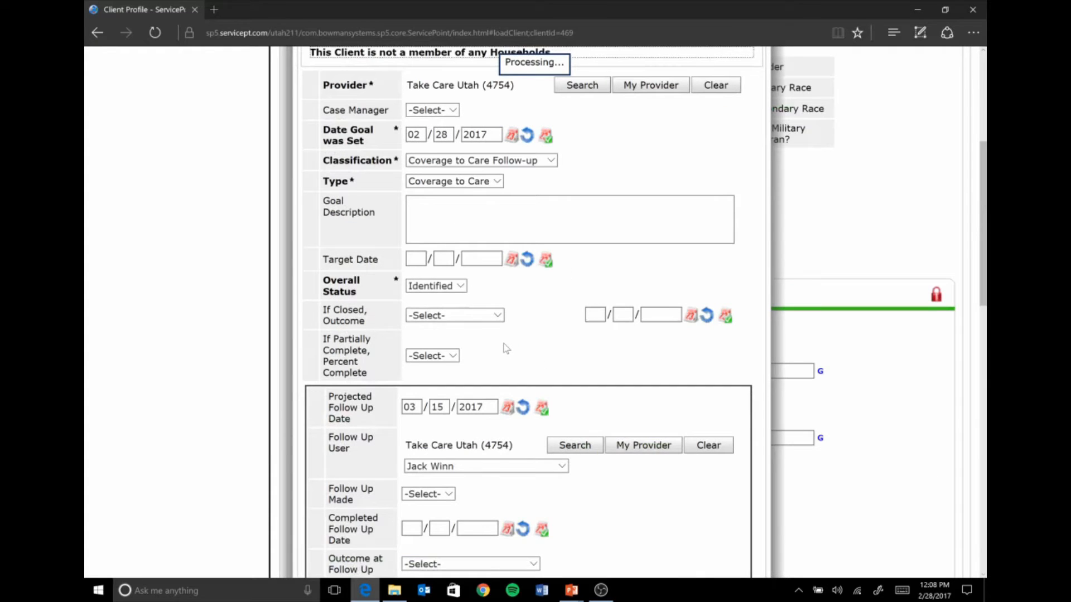
scroll(510, 334, down, 9)
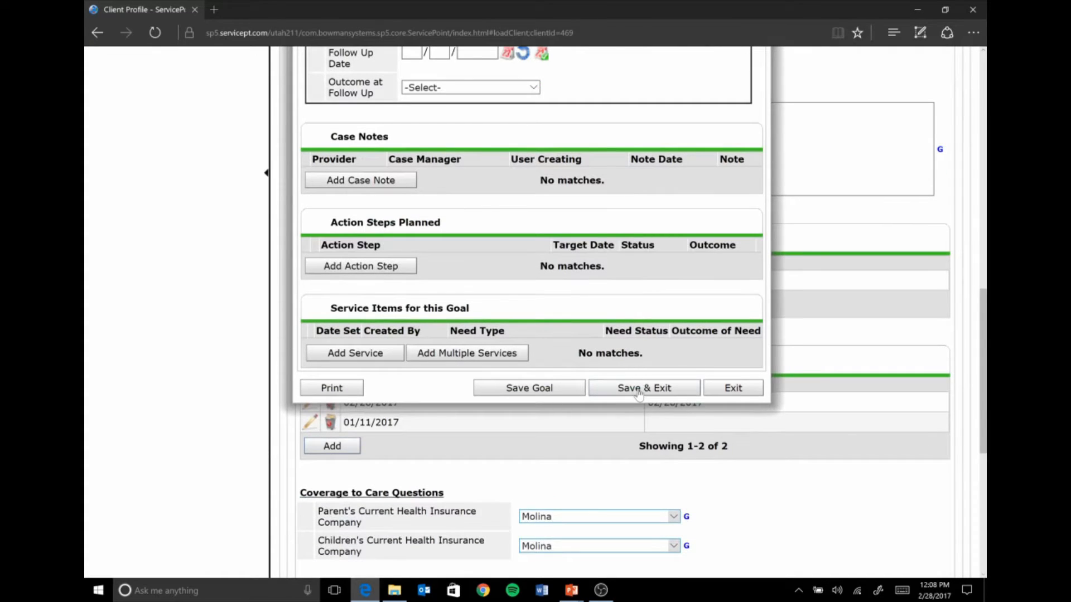
click(639, 391)
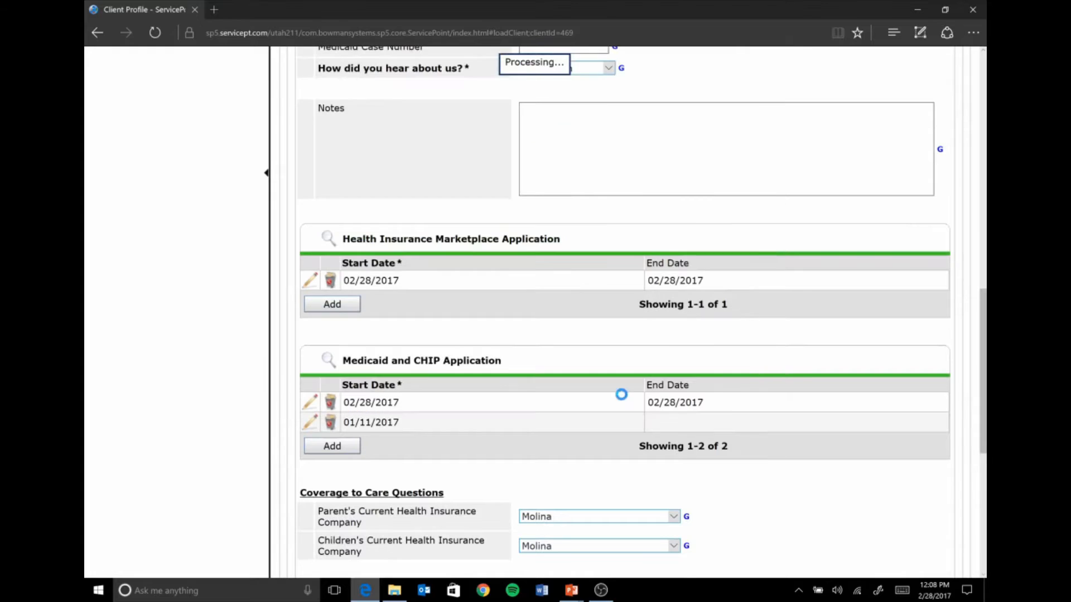
- Leave the client profile, declining to answer the Coverage to Care reminder question, and go to the home page dashboard
scroll(582, 391, up, 2)
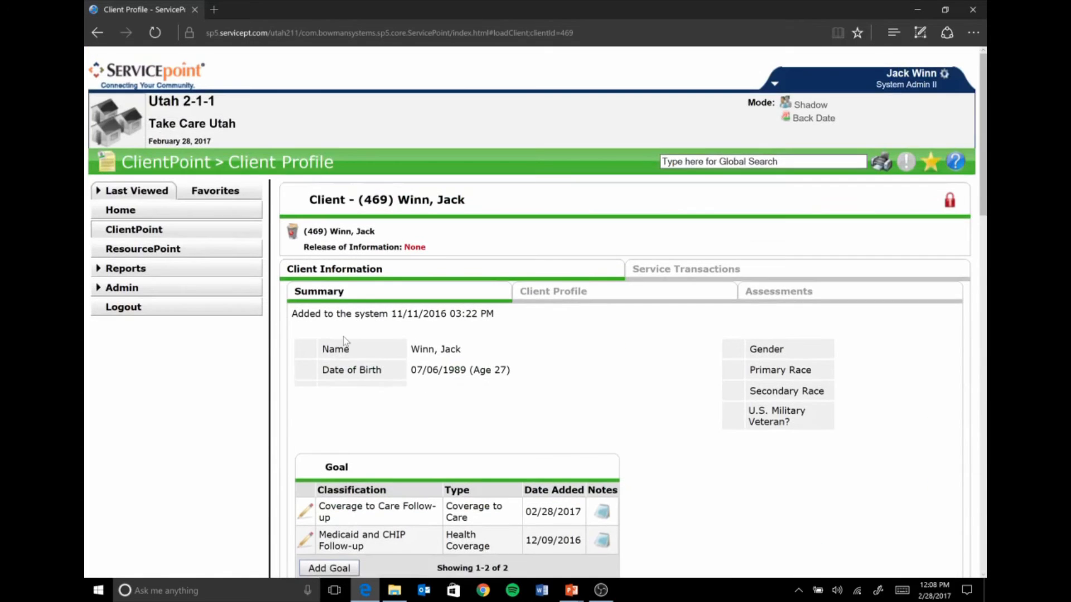
click(133, 239)
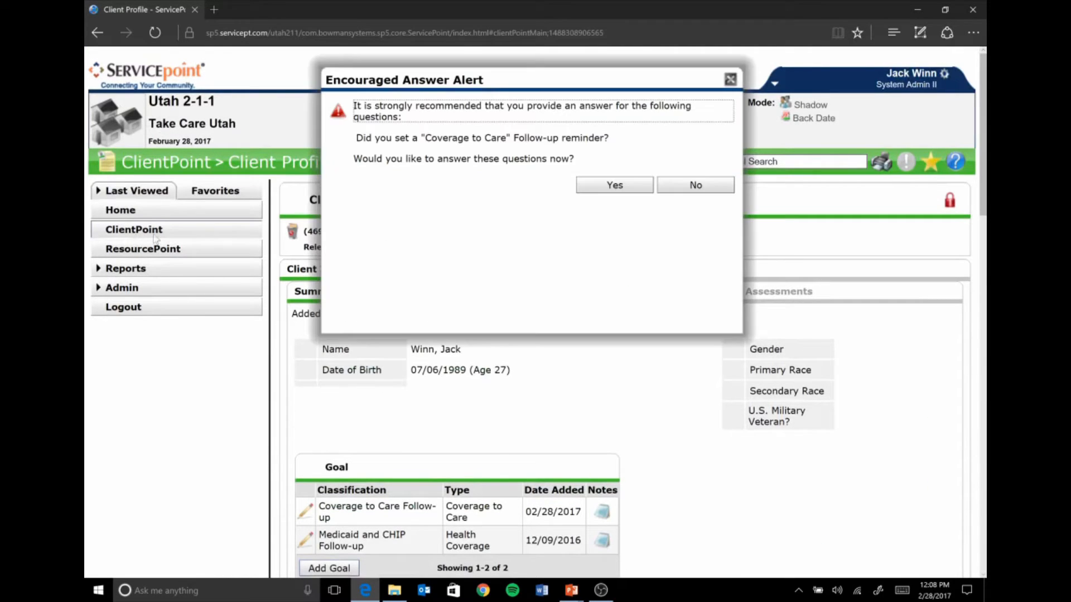
click(696, 185)
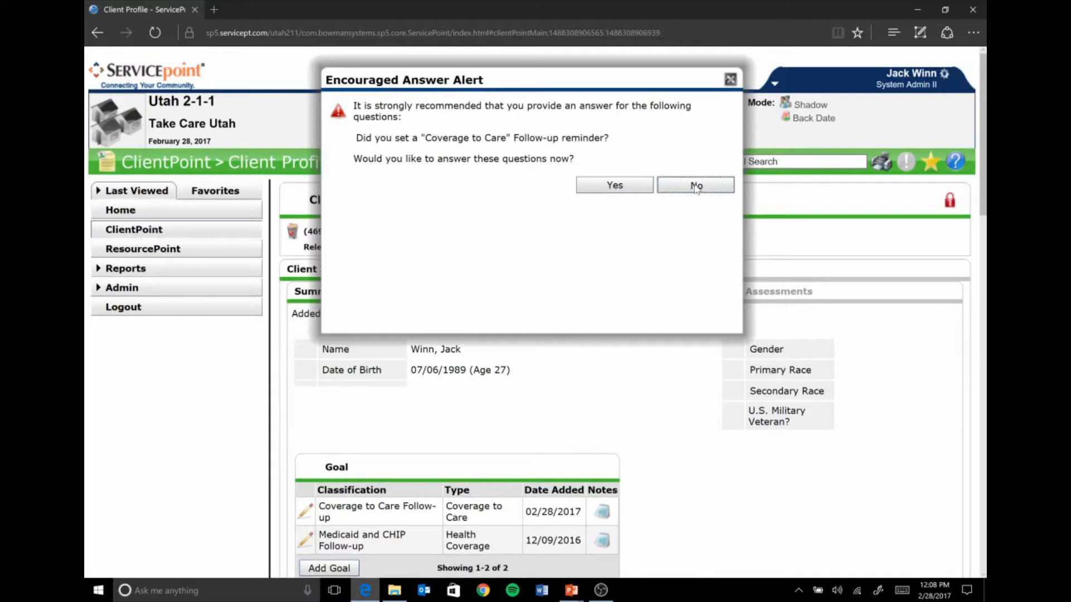
scroll(145, 179, down, 3)
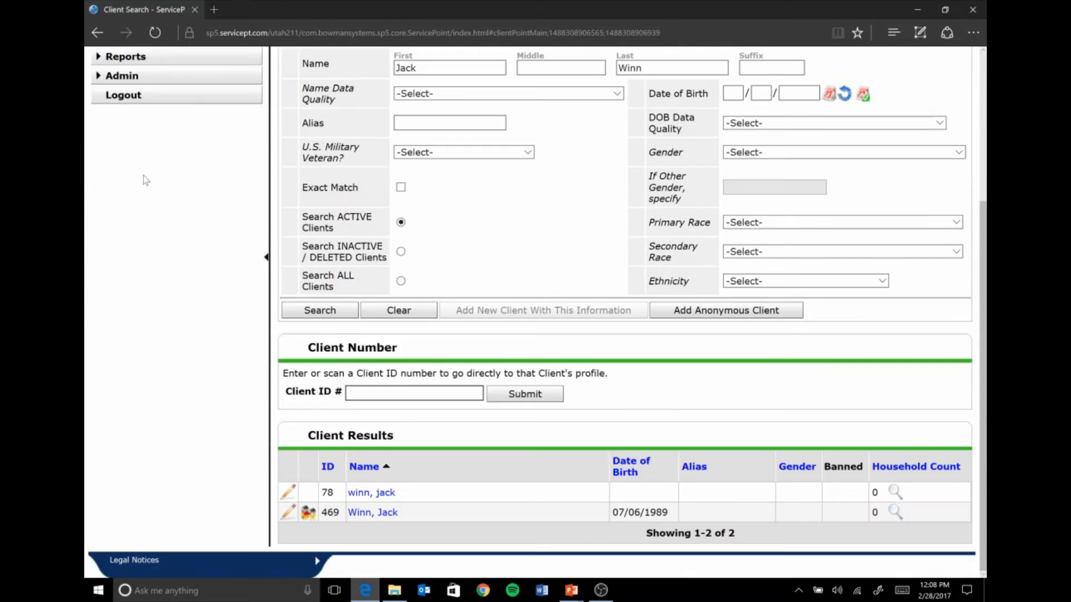
scroll(164, 219, up, 4)
click(130, 212)
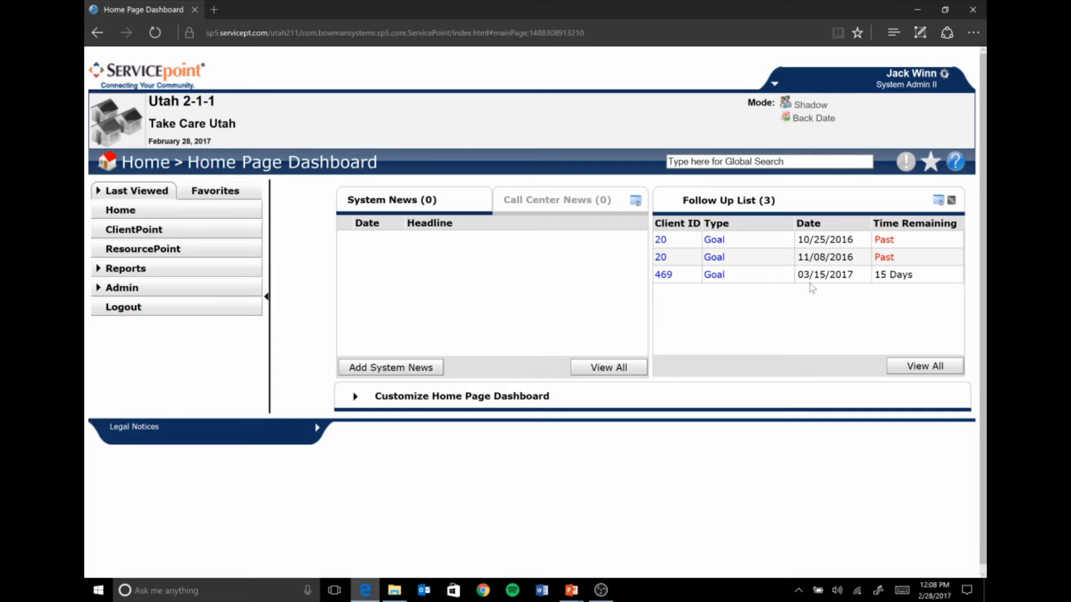
- Open the client profile for the 03/15/2017 goal in the Follow Up List
click(664, 276)
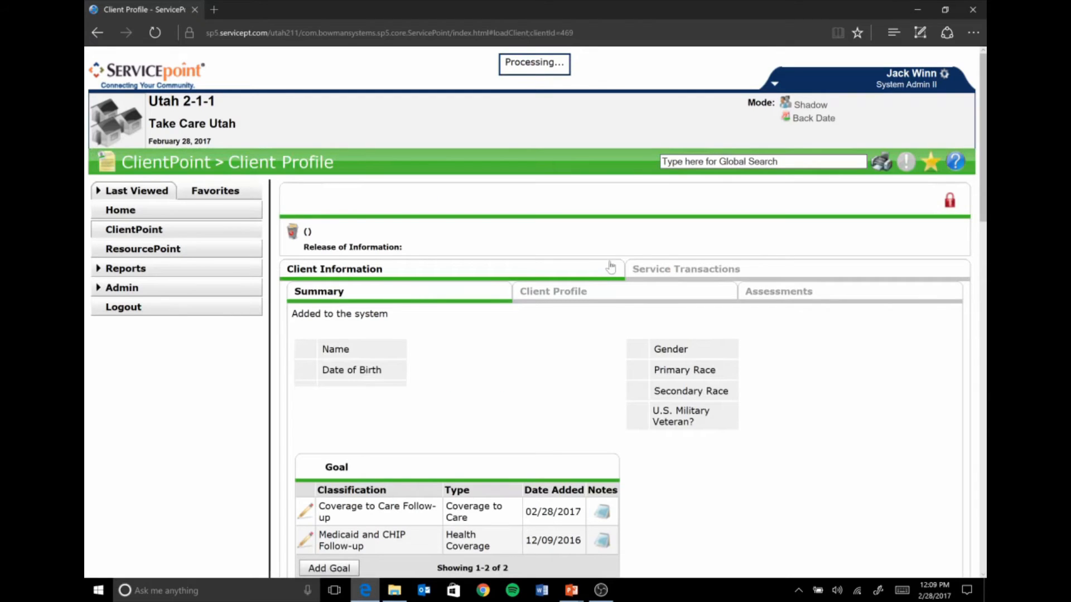
scroll(607, 274, down, 6)
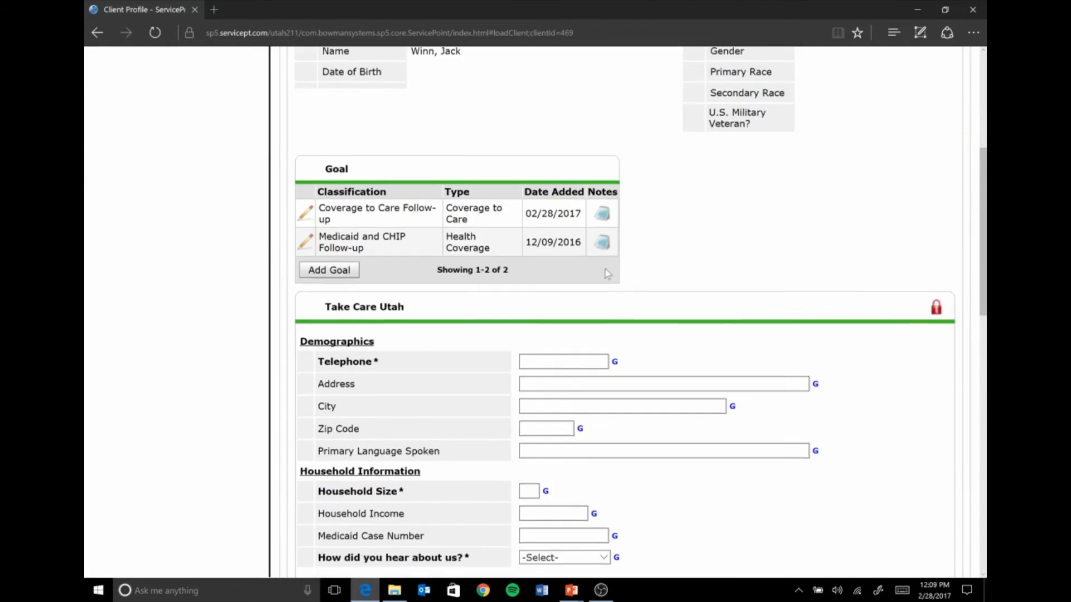
scroll(605, 271, up, 1)
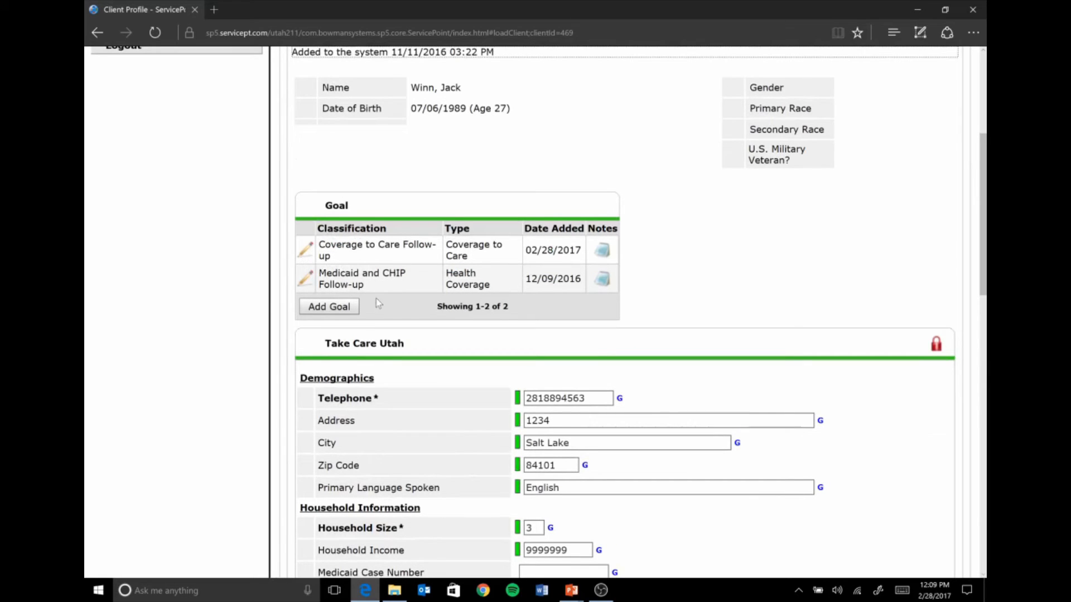
- Look over the client's Coverage to Care questions and open the Coverage to Care Follow-up goal for editing
scroll(472, 370, down, 5)
scroll(472, 370, down, 8)
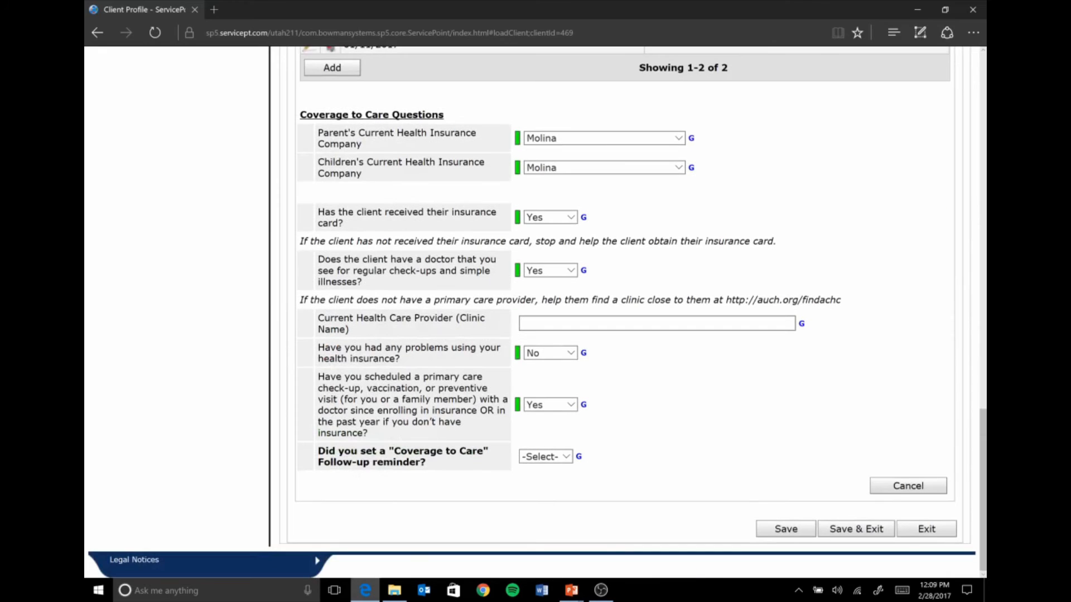
scroll(410, 316, up, 13)
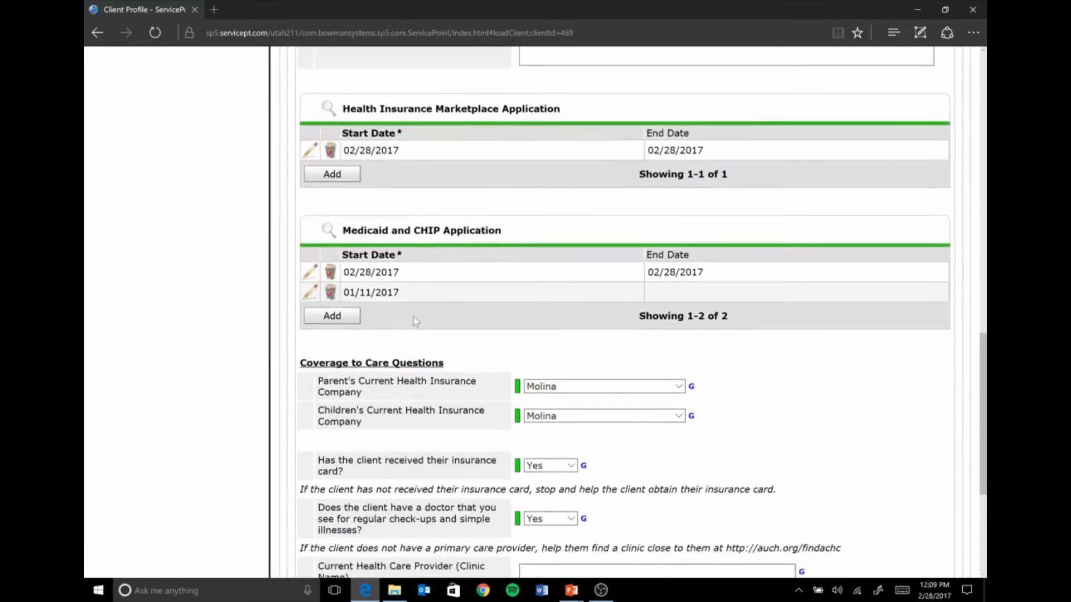
scroll(404, 300, up, 2)
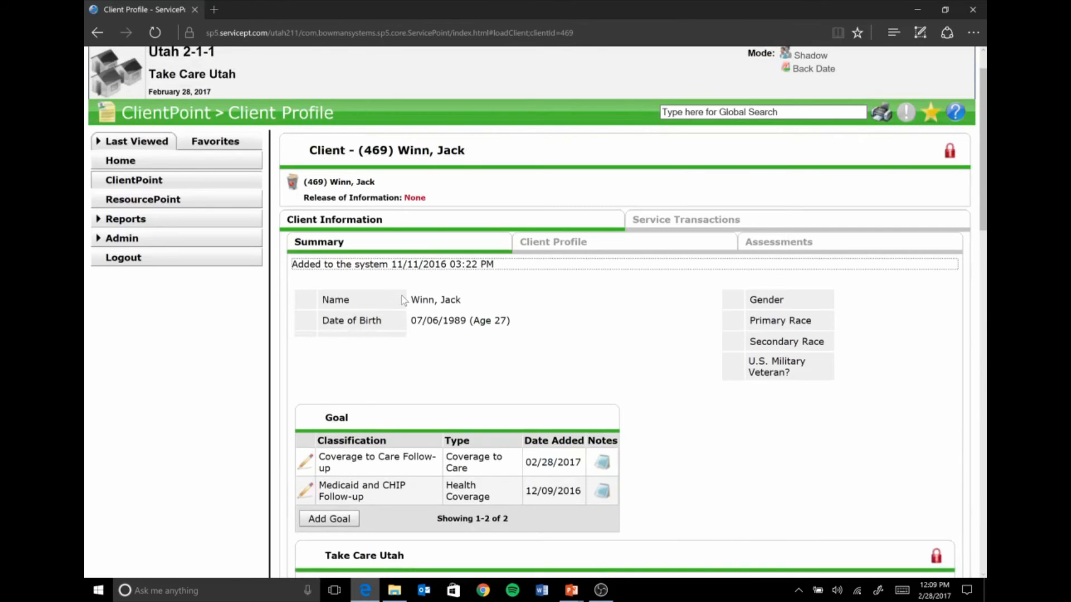
scroll(405, 301, down, 2)
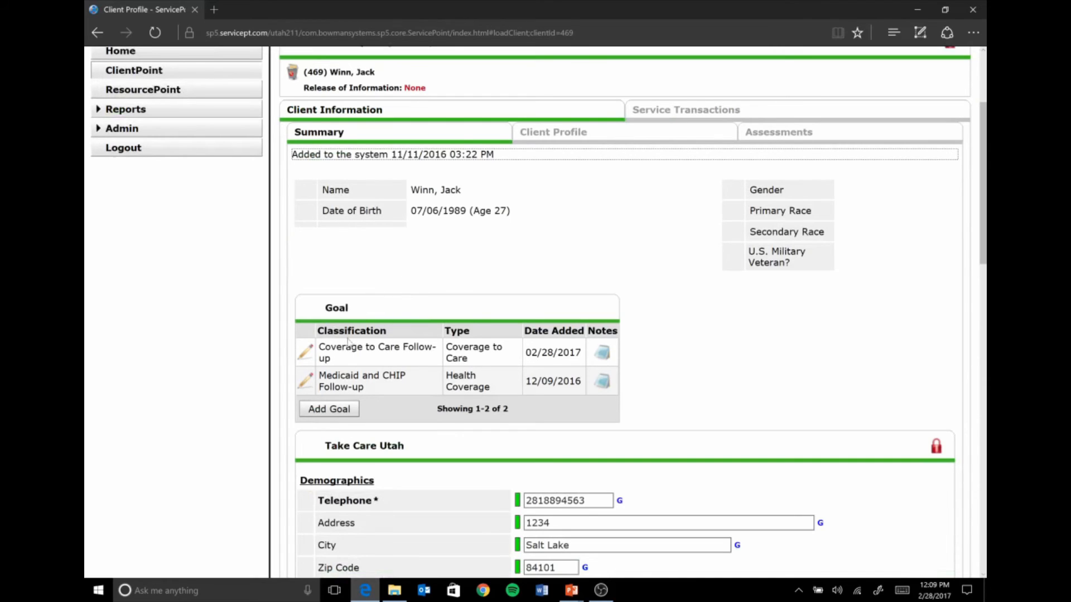
click(308, 356)
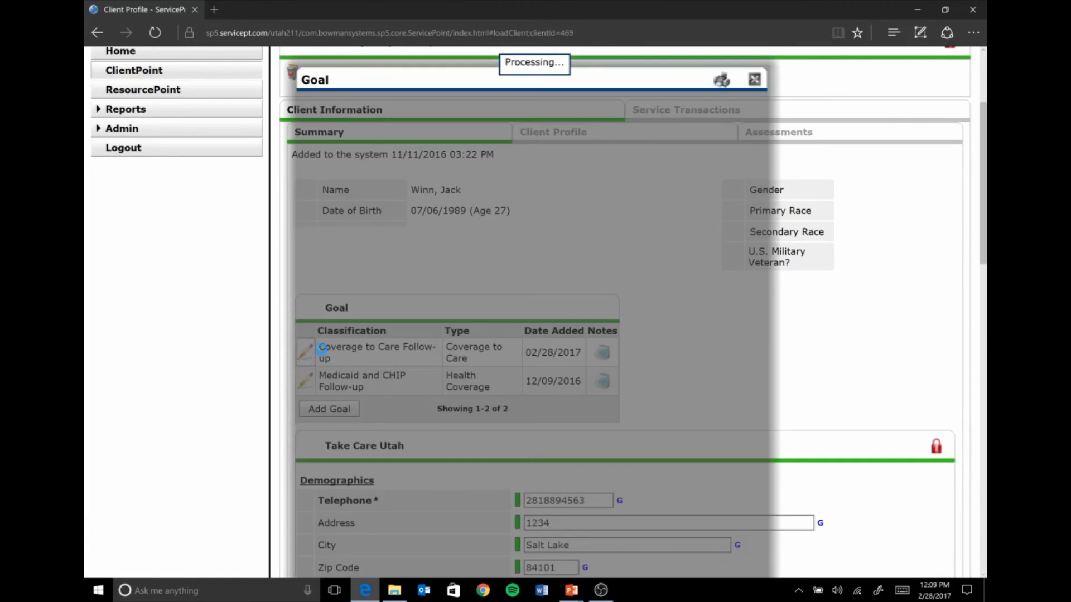
- Set Follow Up Made to Yes in the Coverage to Care Follow-up goal, then save the goal and exit it
scroll(383, 335, down, 3)
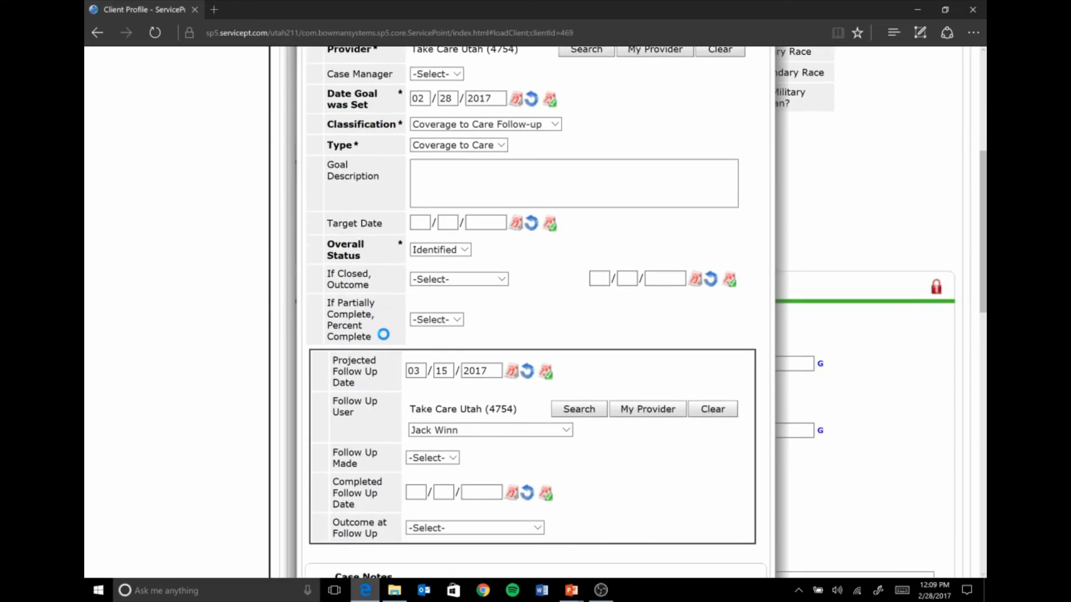
scroll(383, 335, down, 3)
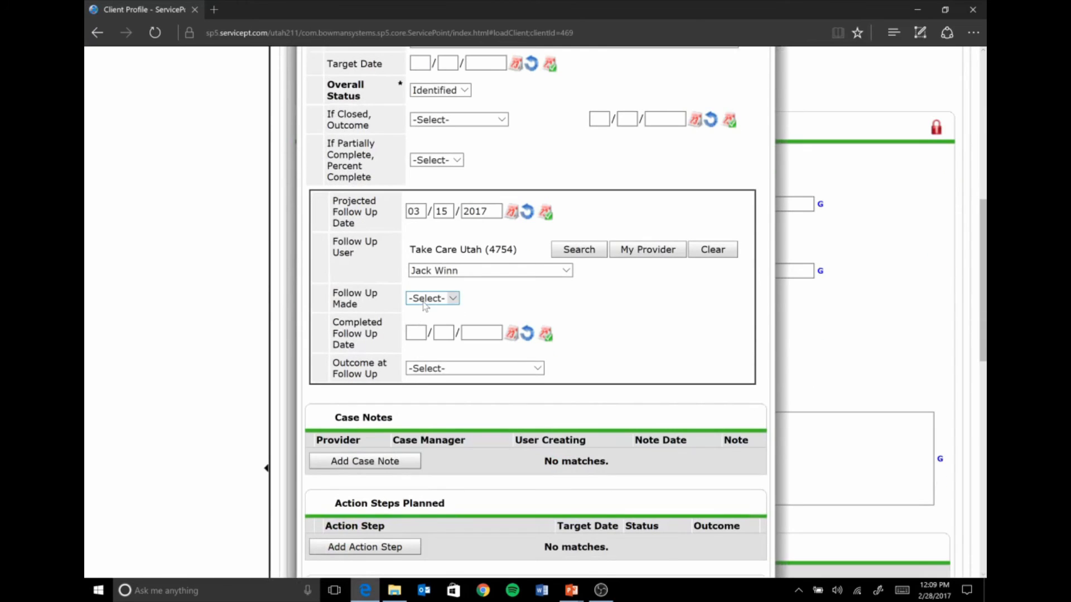
click(425, 304)
click(424, 311)
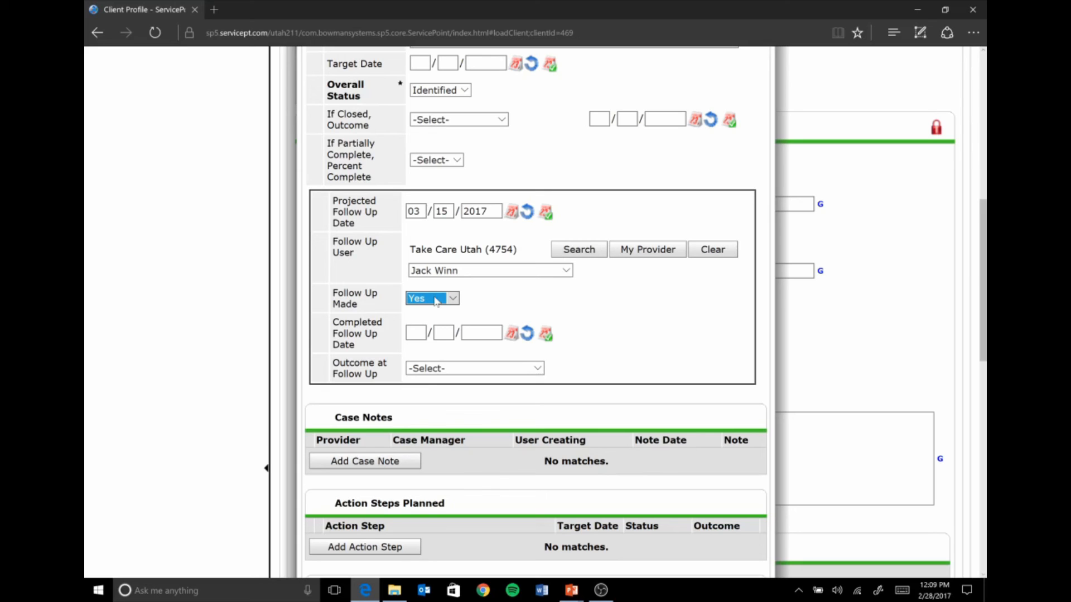
scroll(525, 410, down, 7)
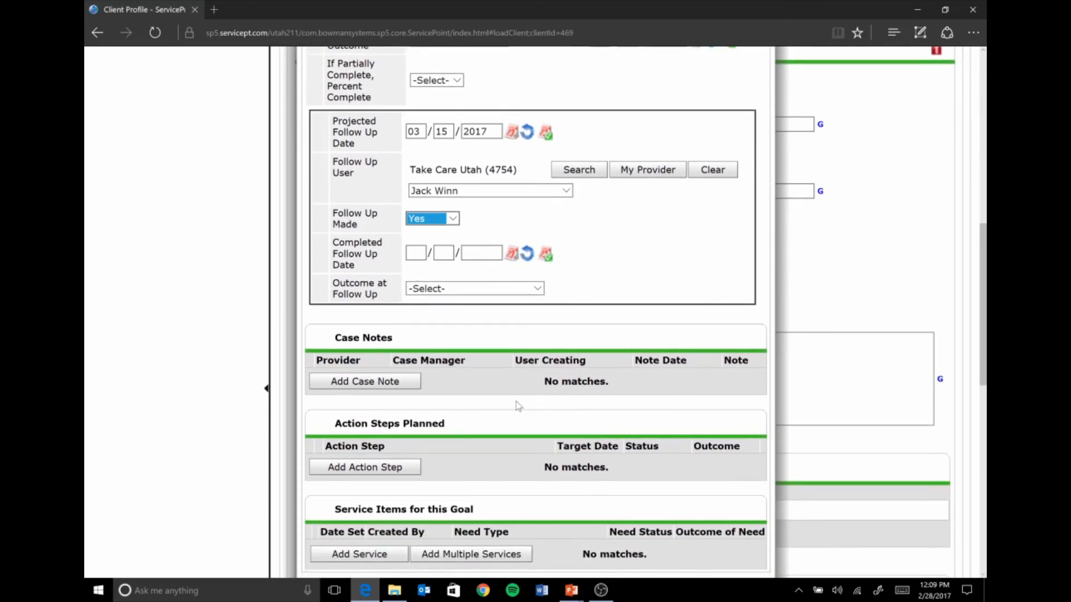
scroll(530, 413, up, 3)
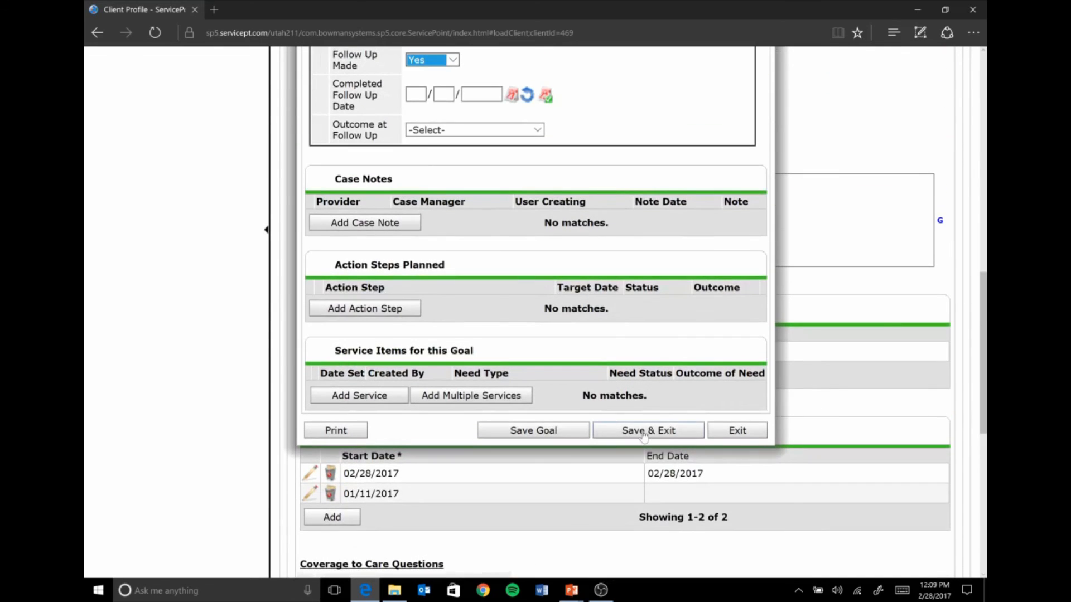
click(644, 431)
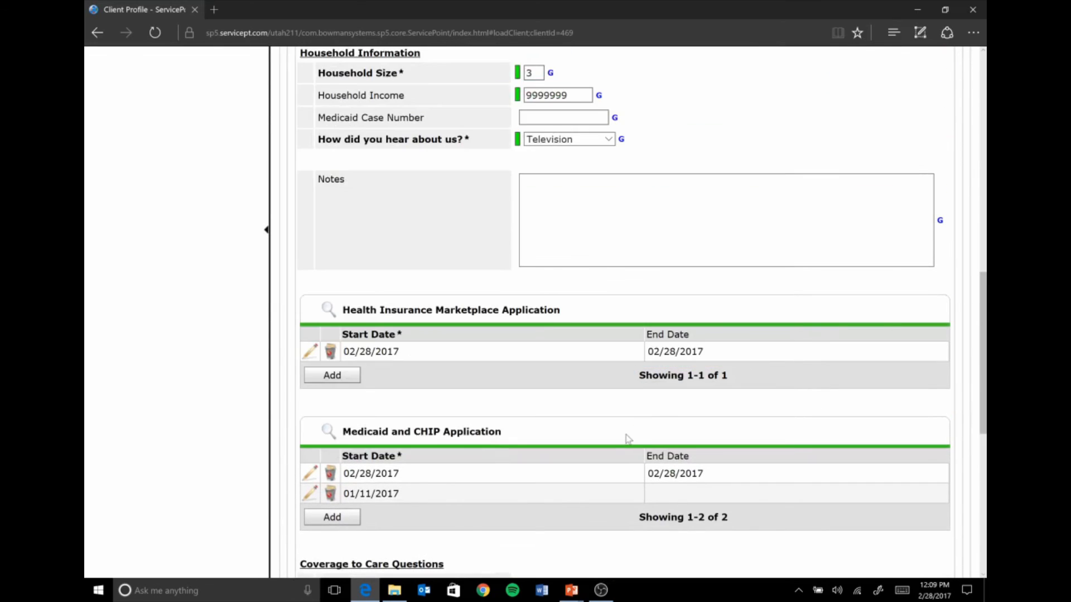
- Leave the client profile and return to the home page dashboard with the Follow Up List
scroll(402, 326, up, 8)
scroll(402, 325, up, 3)
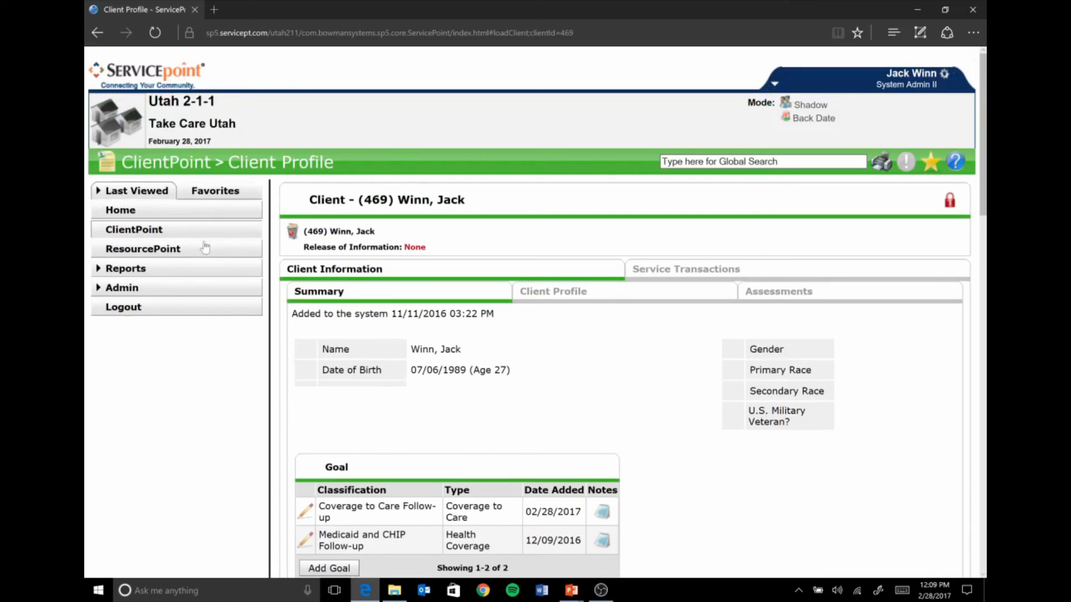
click(184, 213)
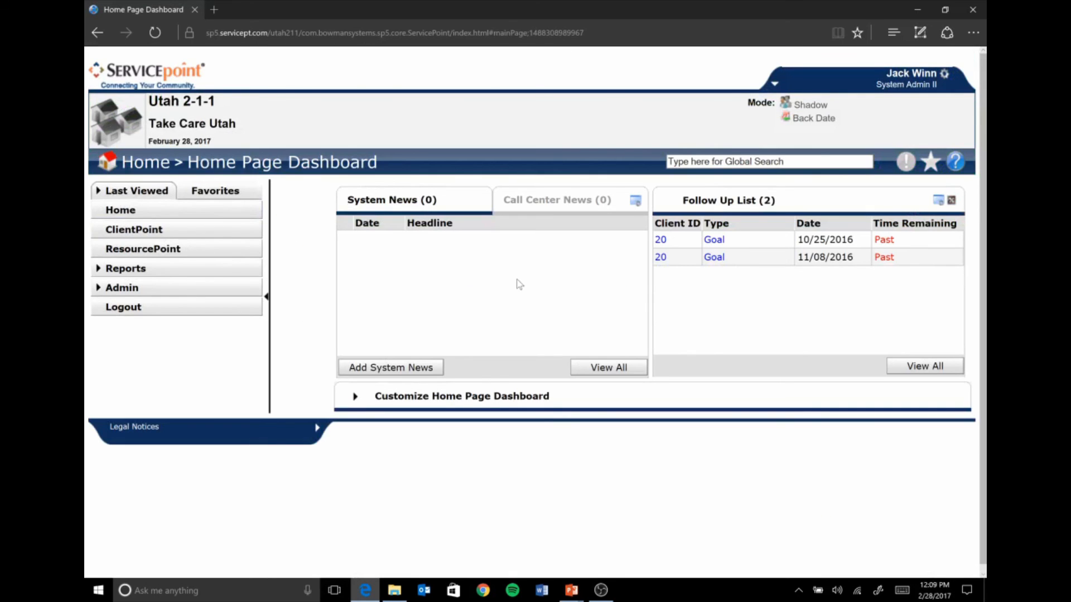